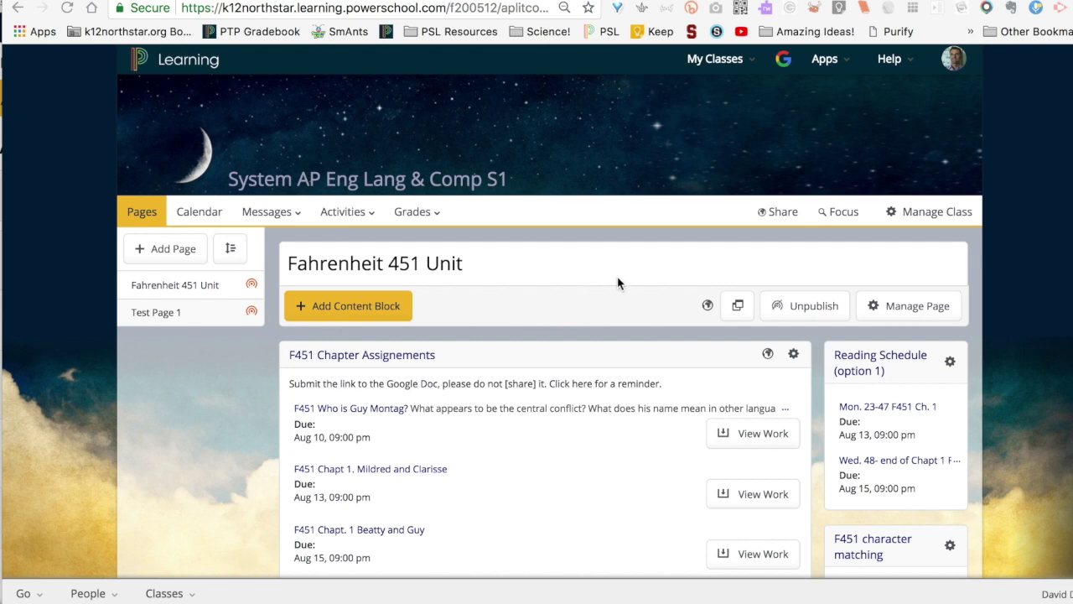
- Preview the Broughtoshop Photos 1 rubric in My Rubrics and list only active rubrics
left_click(953, 59)
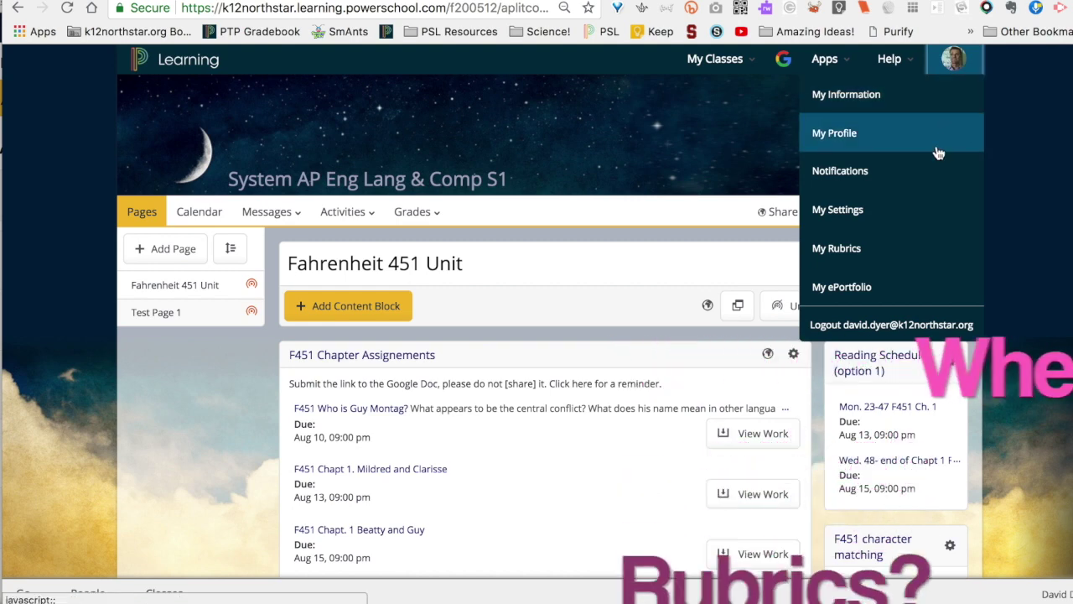
left_click(844, 248)
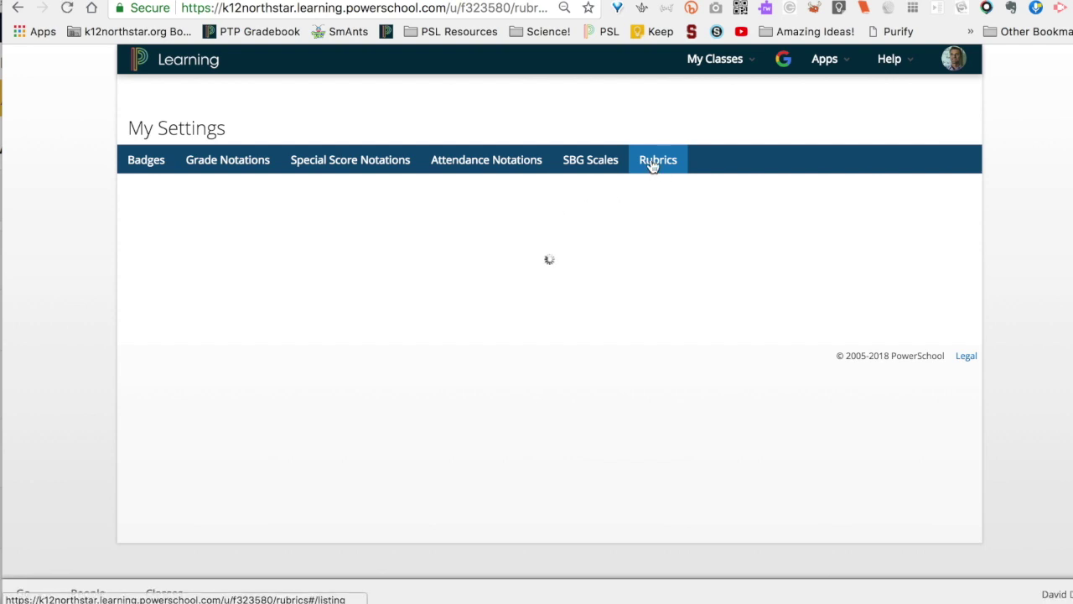
left_click(247, 298)
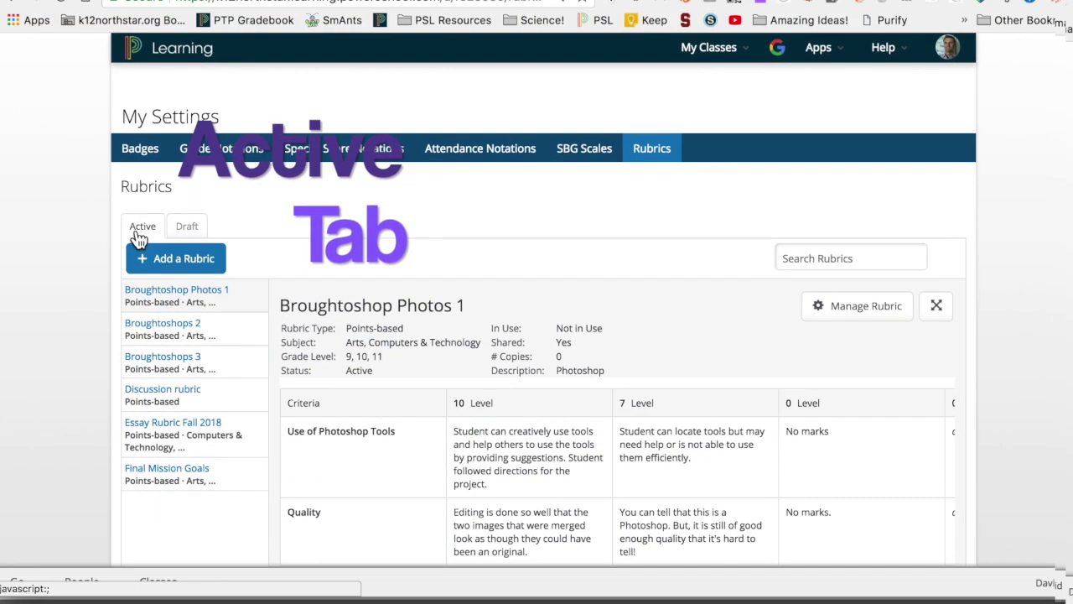
left_click(138, 239)
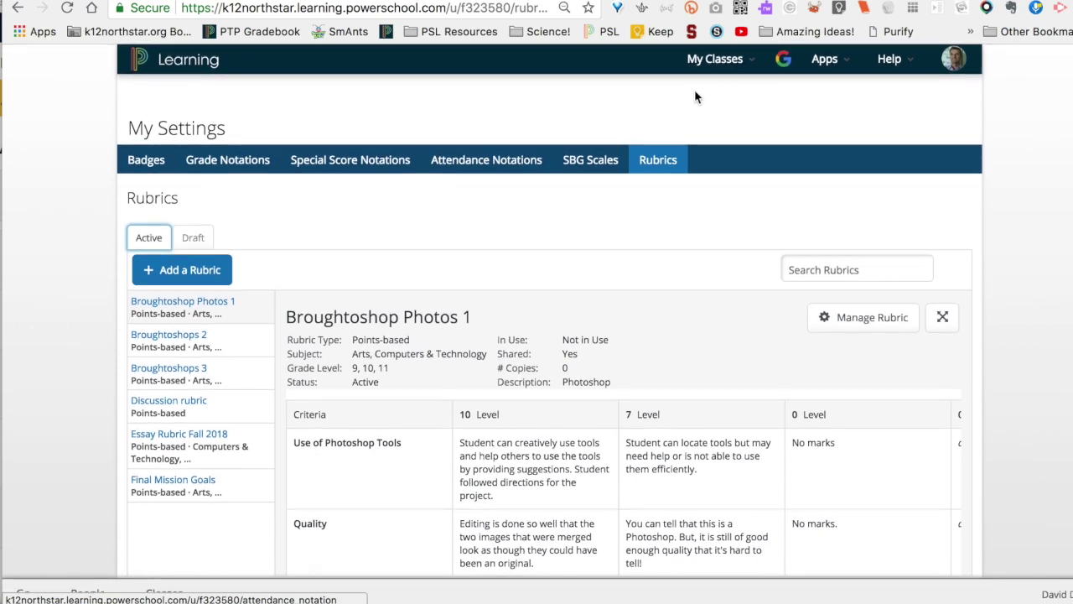
- Open and edit the Essay for English assignment in System AP Eng Lang & Comp S1
left_click(717, 64)
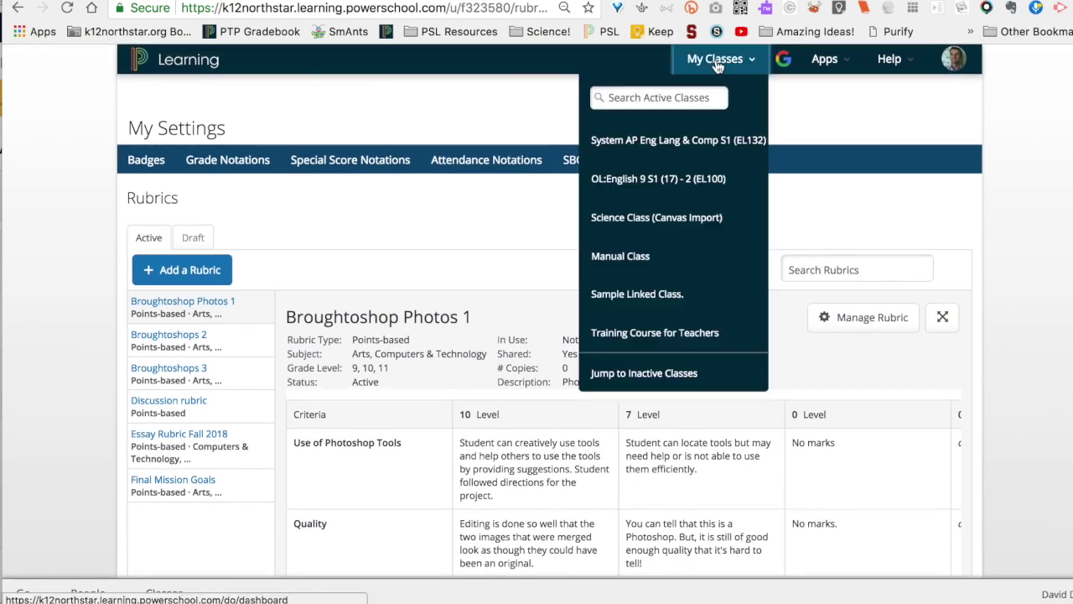
left_click(669, 137)
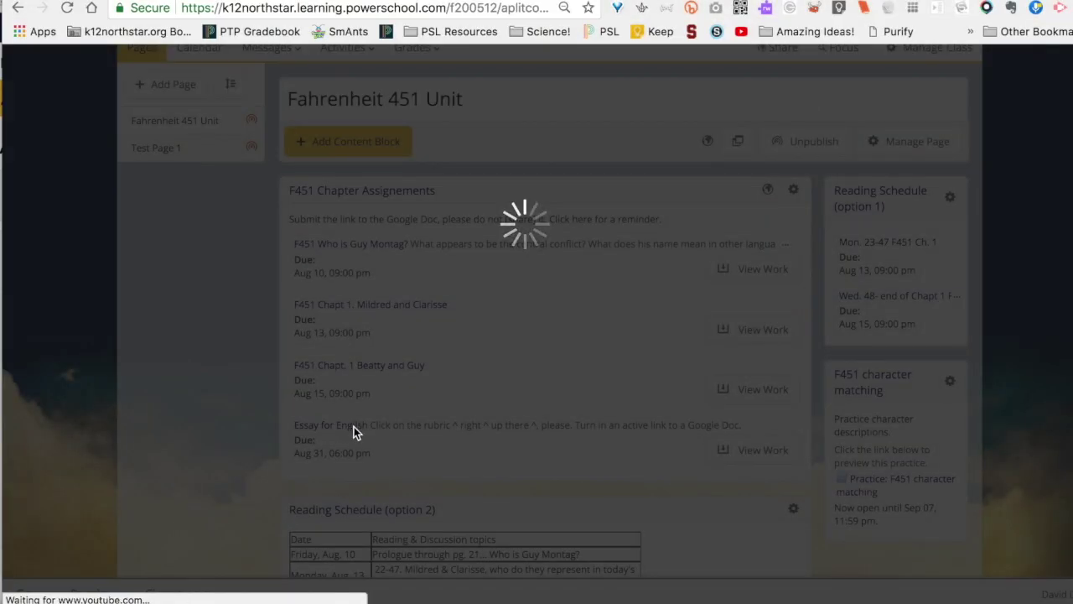
left_click(336, 429)
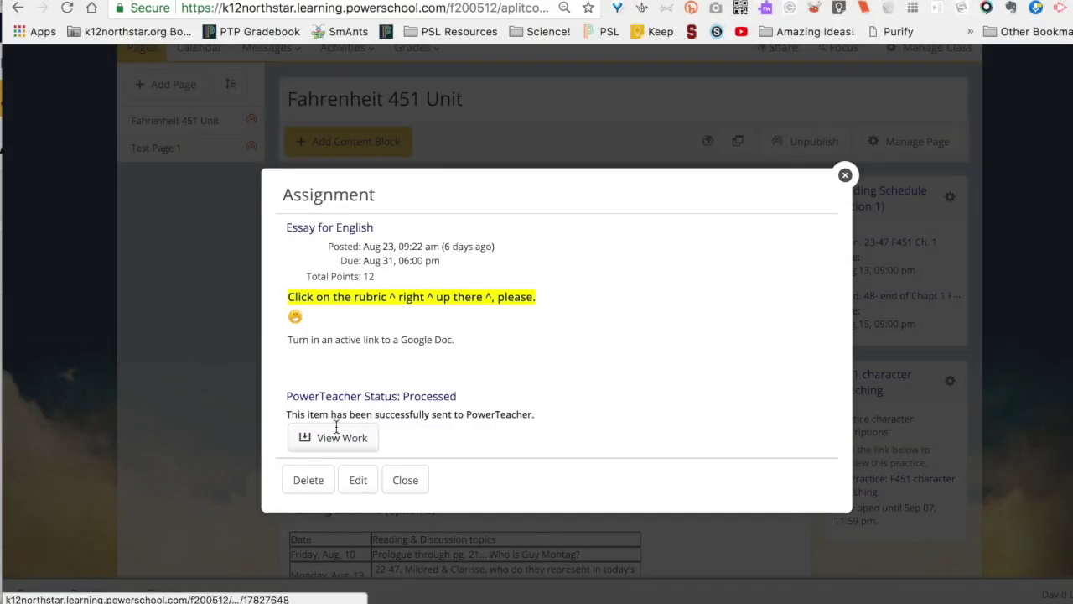
left_click(358, 479)
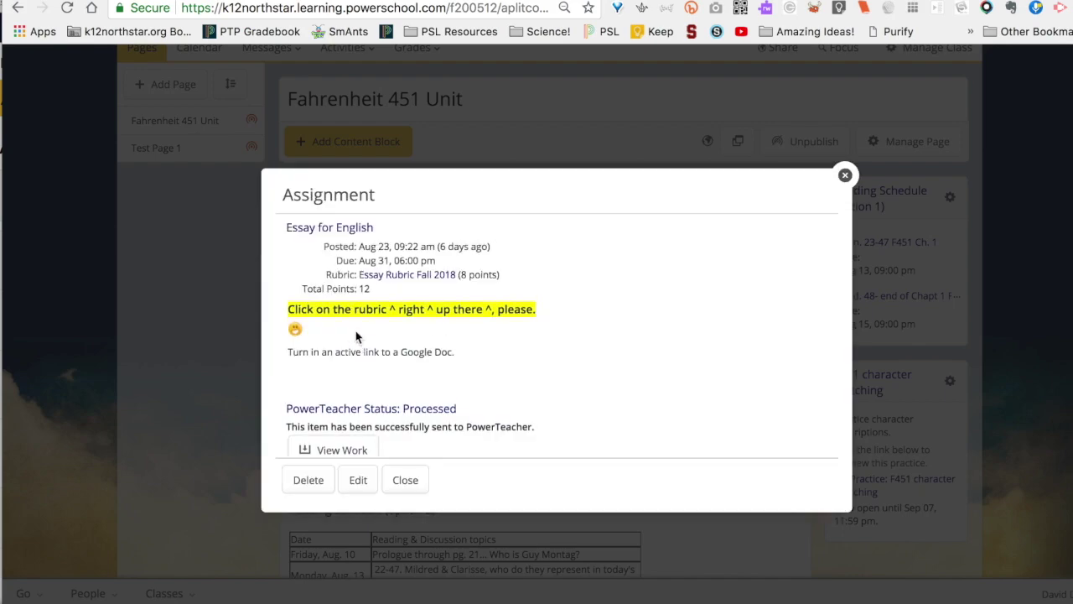
left_click(845, 175)
- As the student, view Essay for English's Essay Rubric Fall 2018 and check the Hand In form
key("super+Tab")
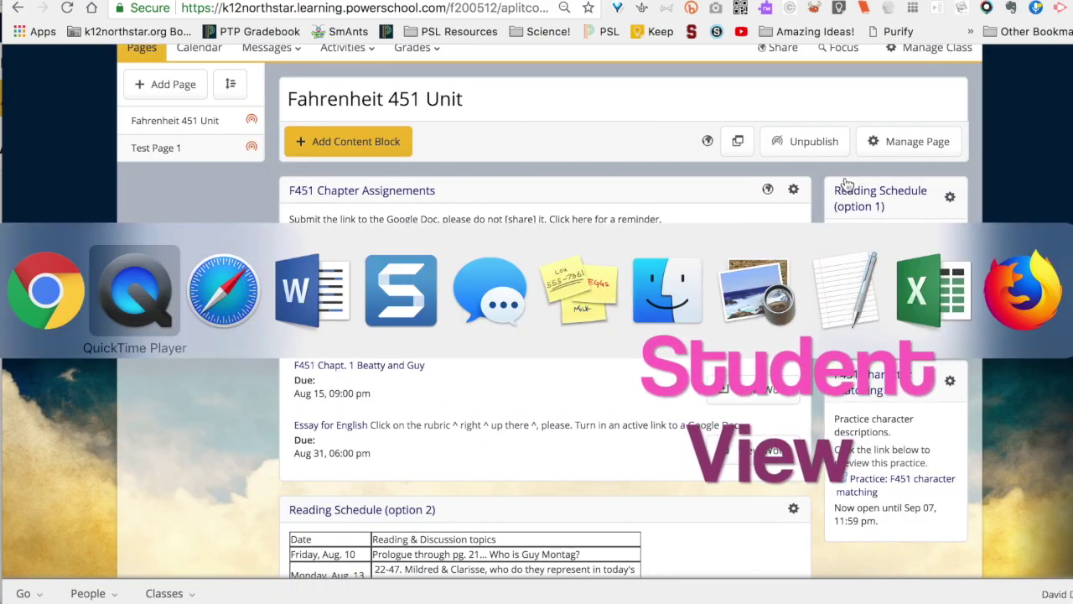
key("super+Tab")
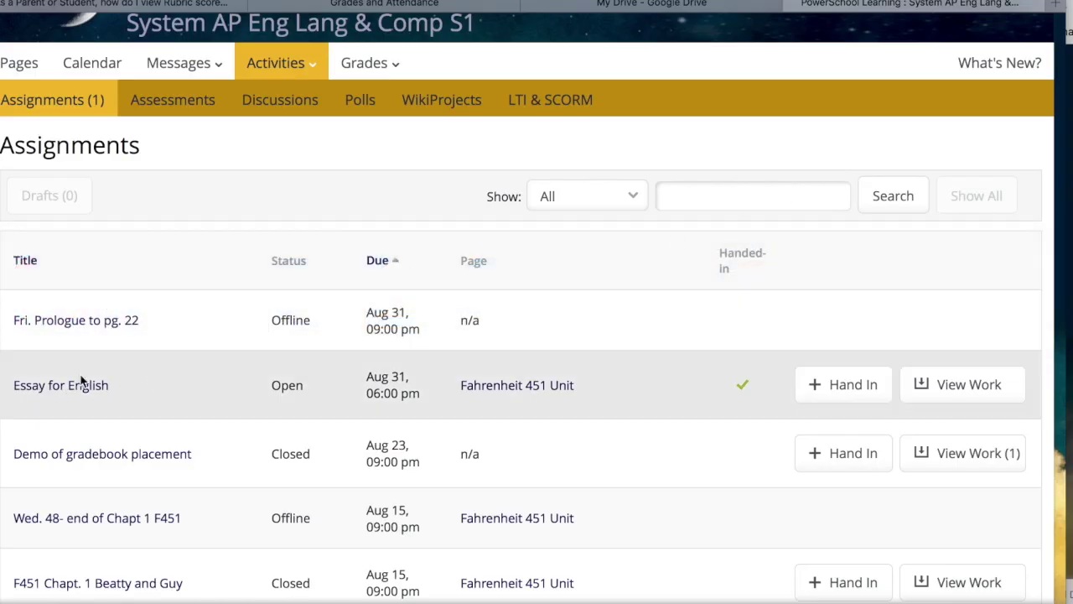
left_click(73, 387)
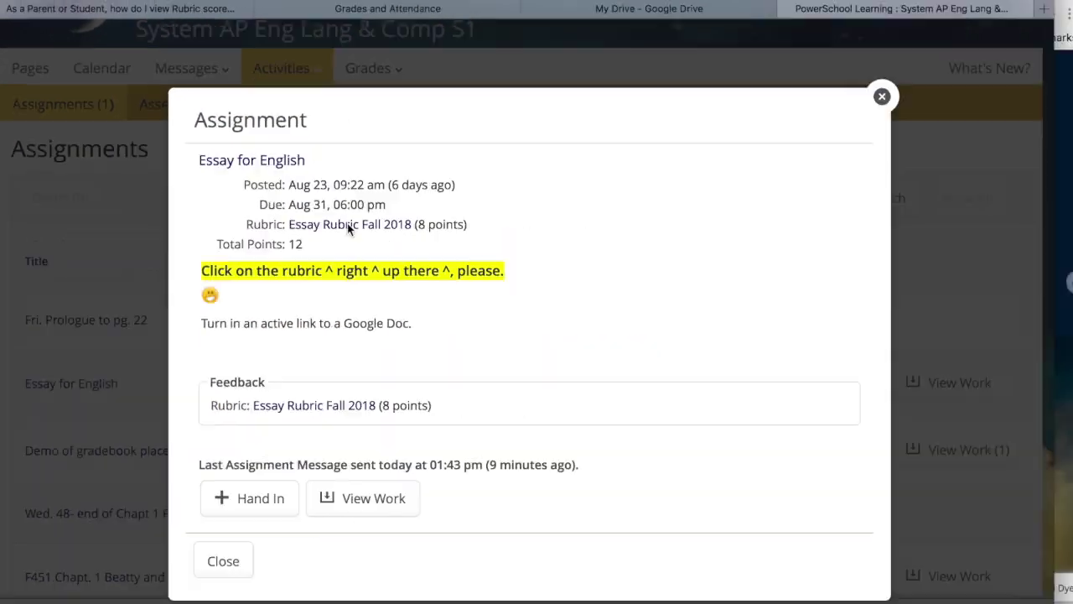
left_click(434, 286)
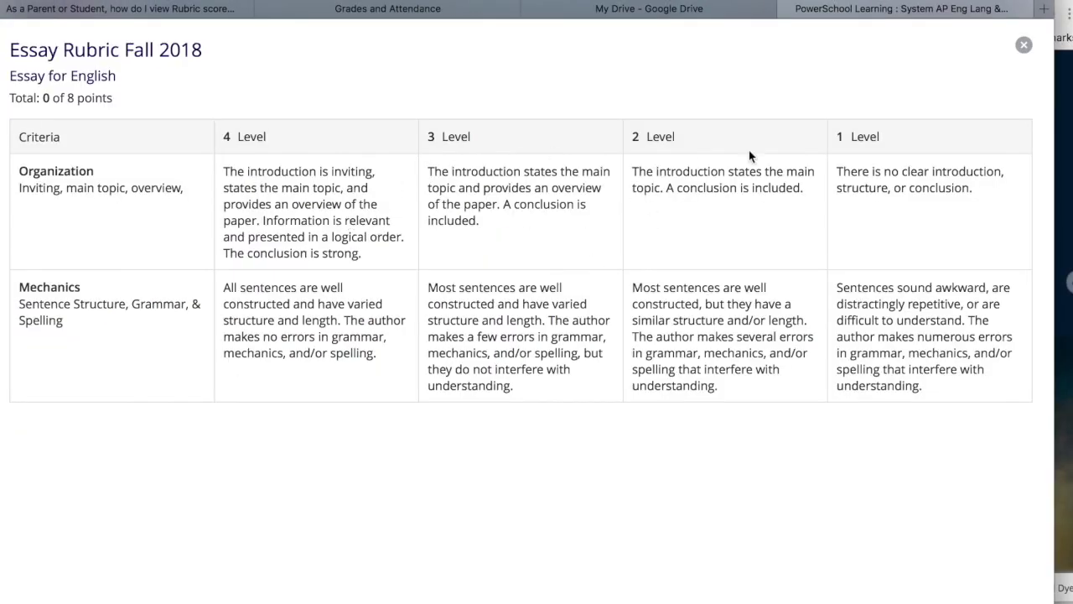
left_click(1024, 46)
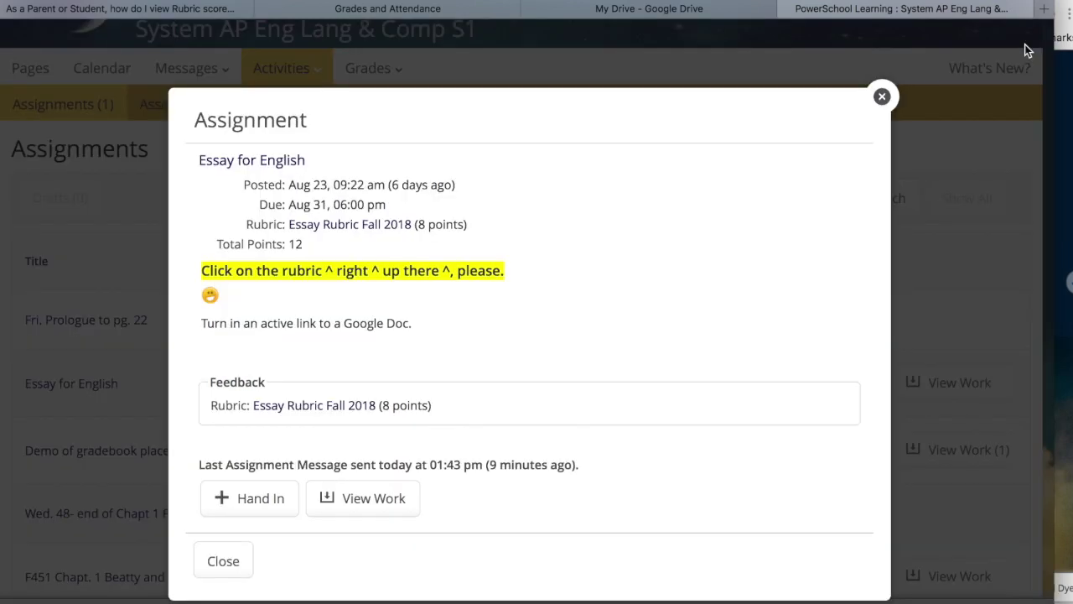
left_click(261, 498)
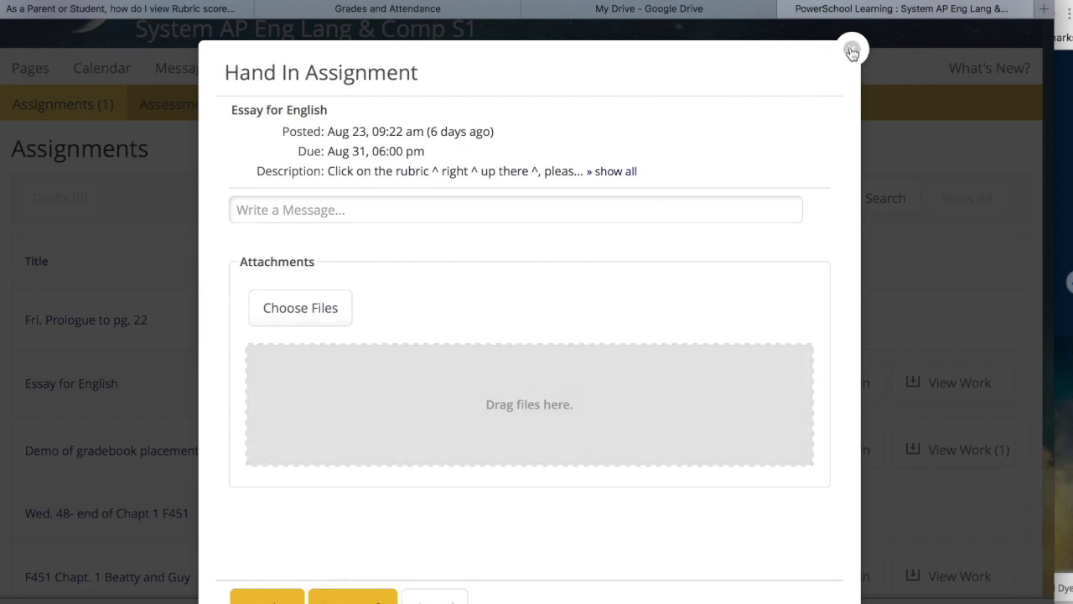
left_click(851, 51)
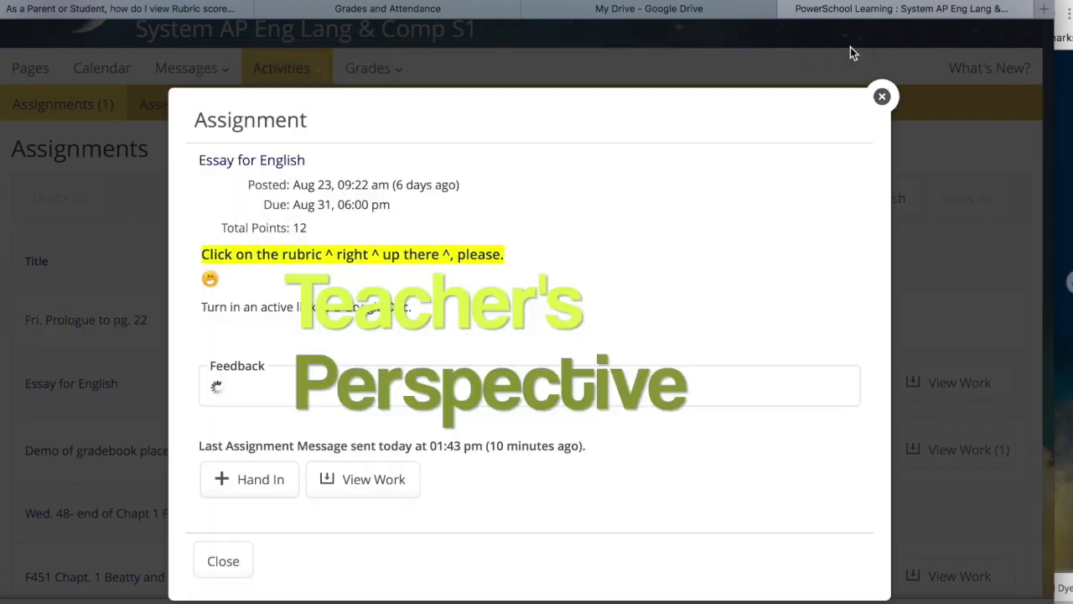
- Open the student's Fahrenheit 451 Essay.docx in the Annotator and show its 10.5 rubric score
key("super+Tab")
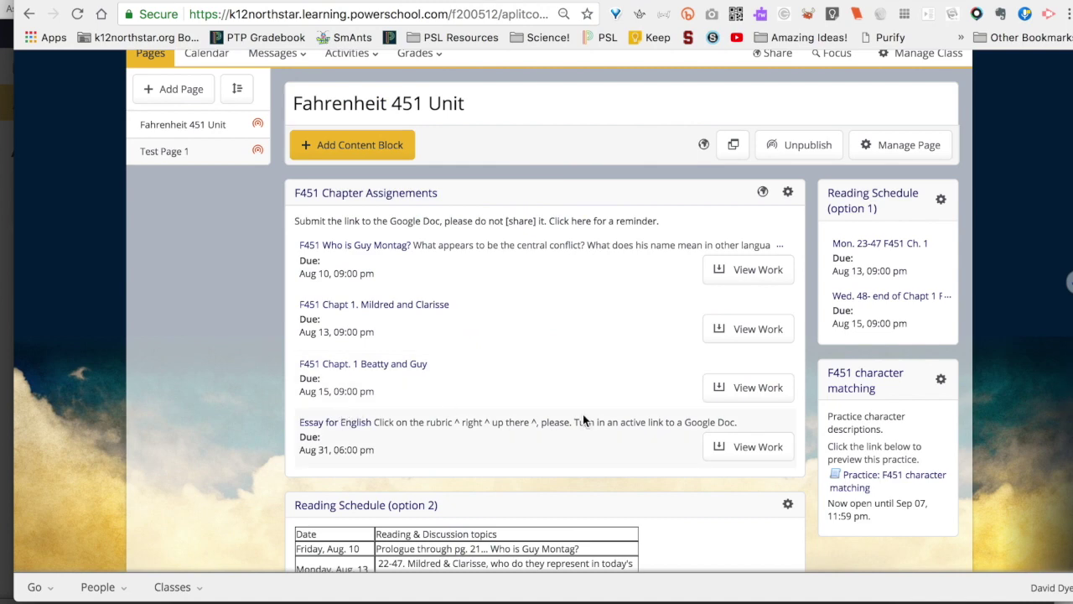
left_click(758, 447)
scroll(494, 426, "down", 1)
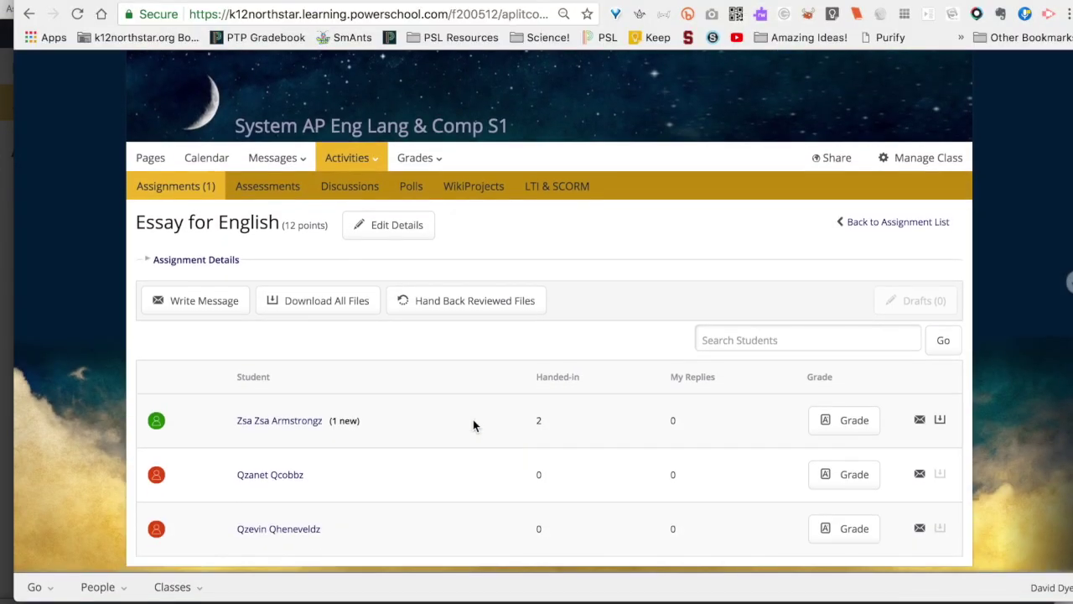
left_click(305, 422)
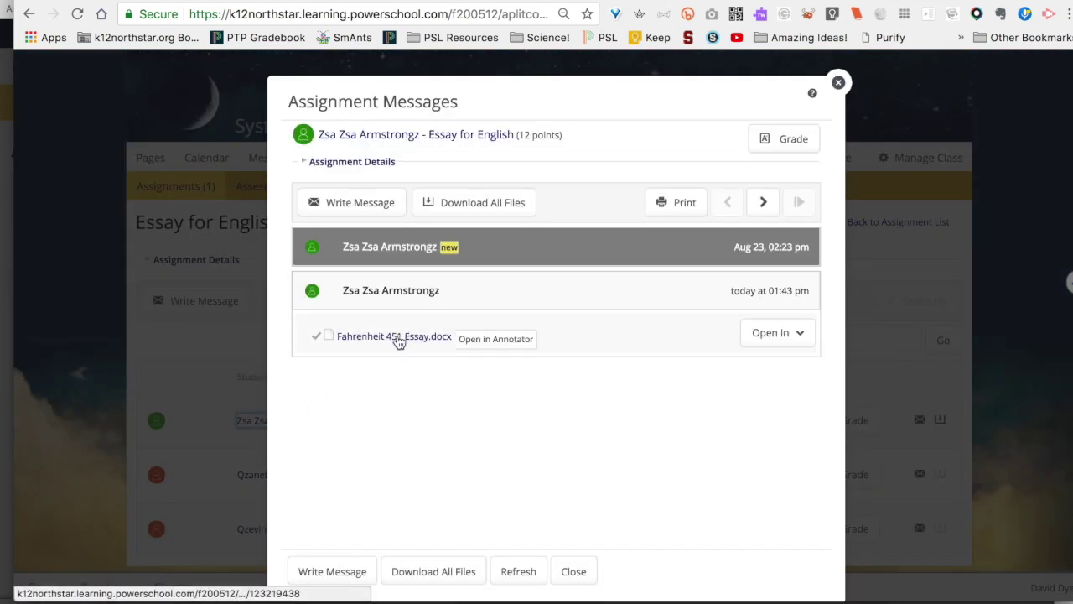
left_click(404, 336)
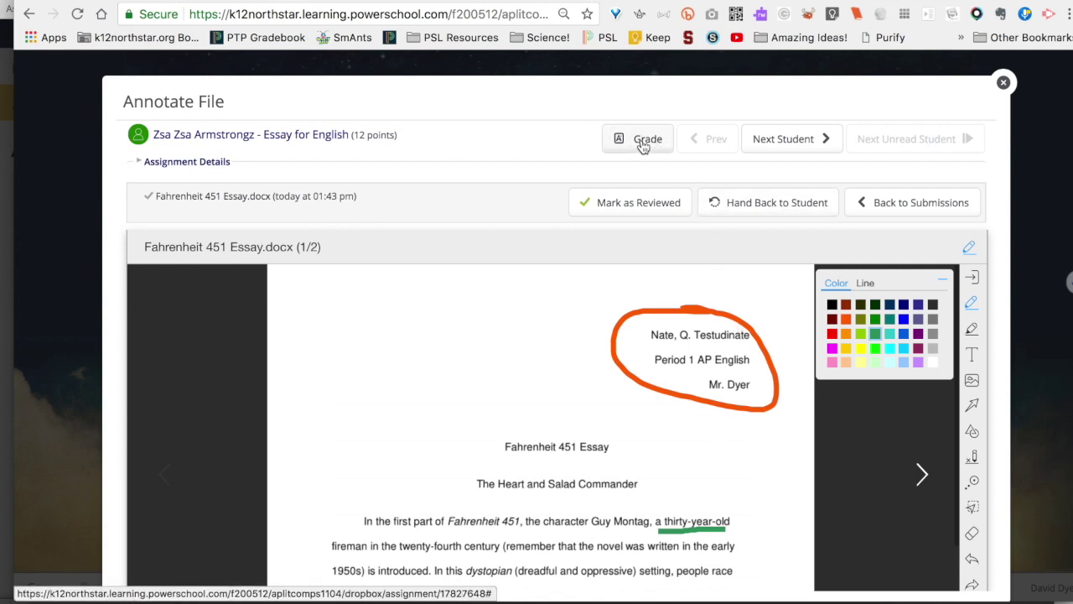
left_click(643, 144)
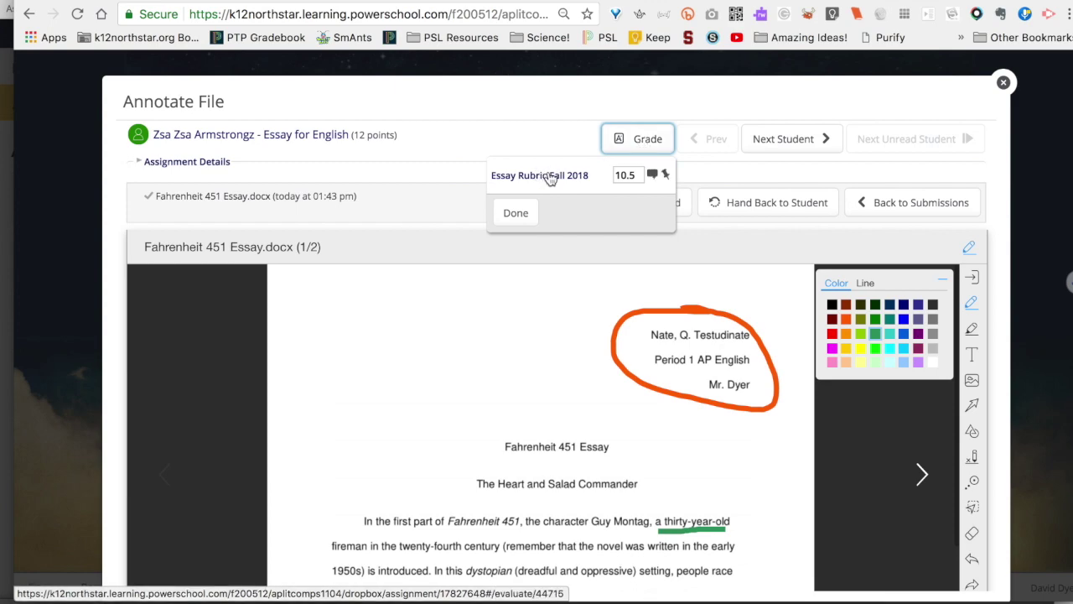
left_click(537, 177)
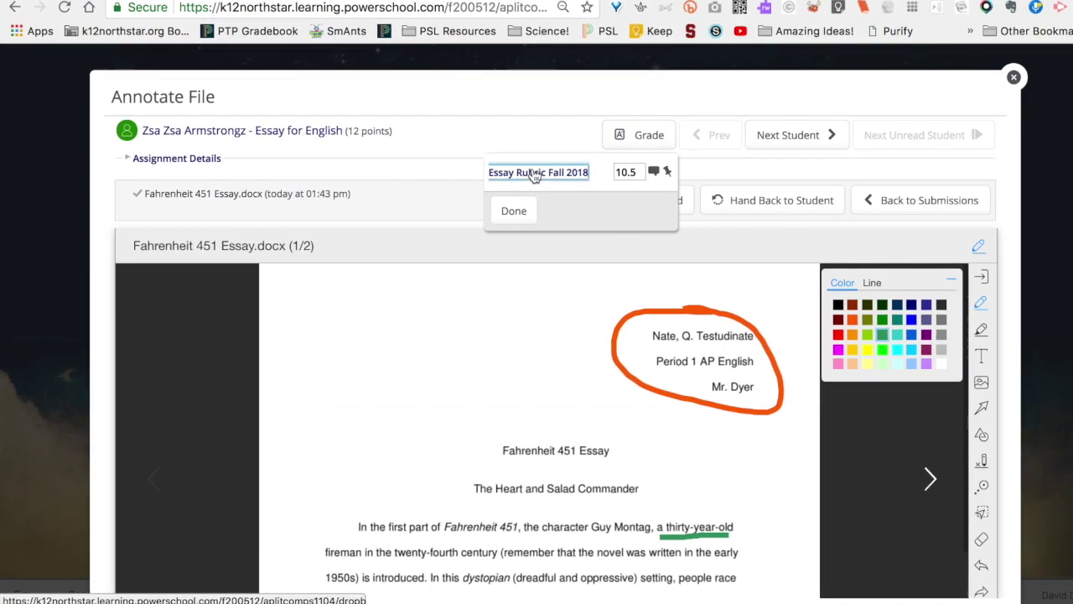
left_click(531, 174)
mouse_move(932, 171)
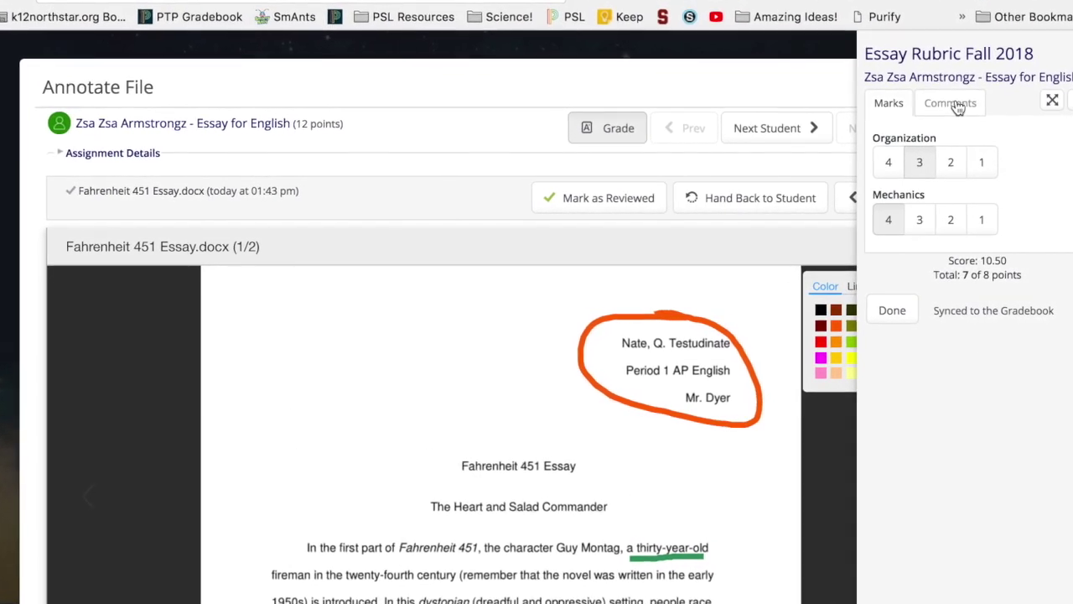
left_click(963, 107)
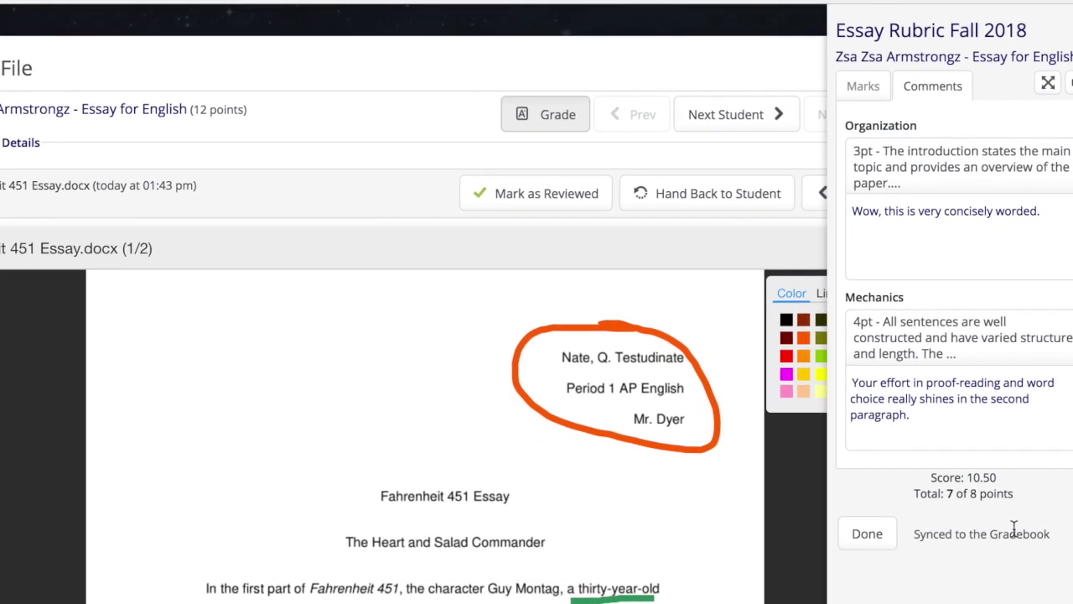
left_click(867, 536)
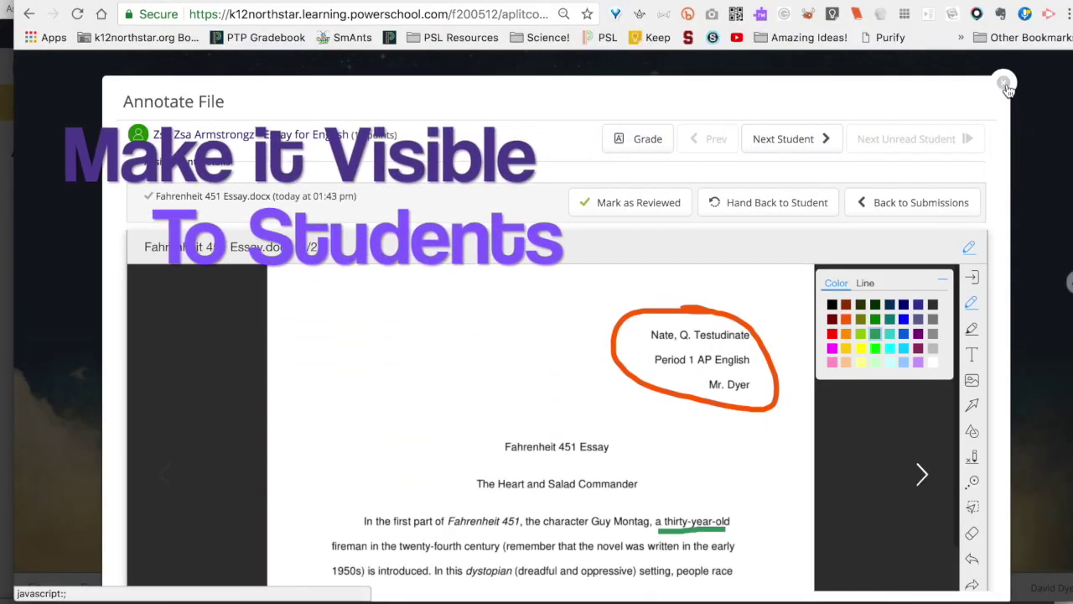
- Close the essay and messages, then show the Essay for English column options in the gradebook
left_click(1005, 83)
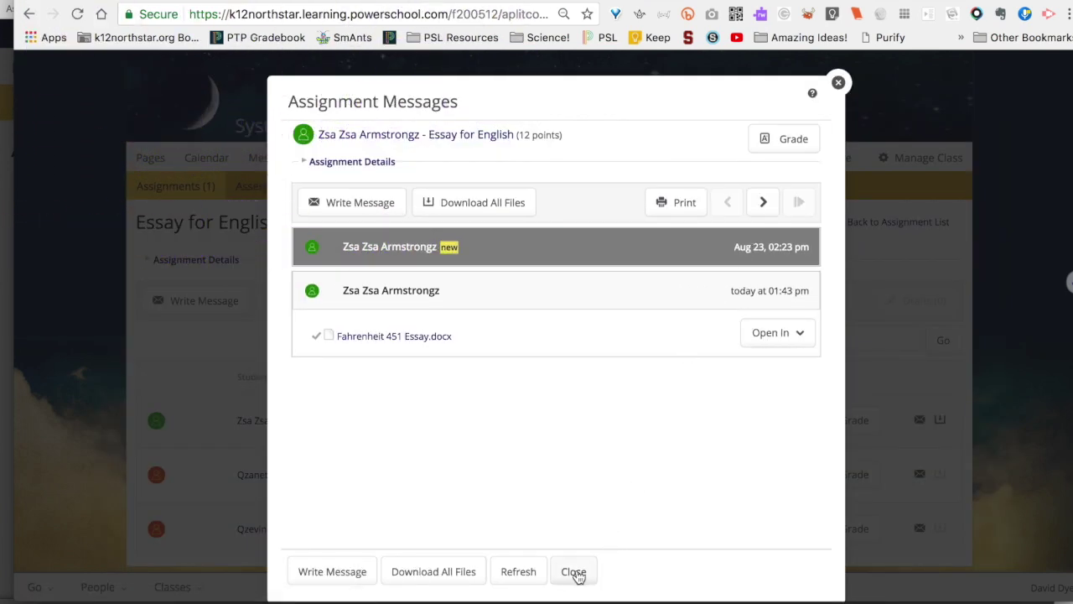
left_click(574, 572)
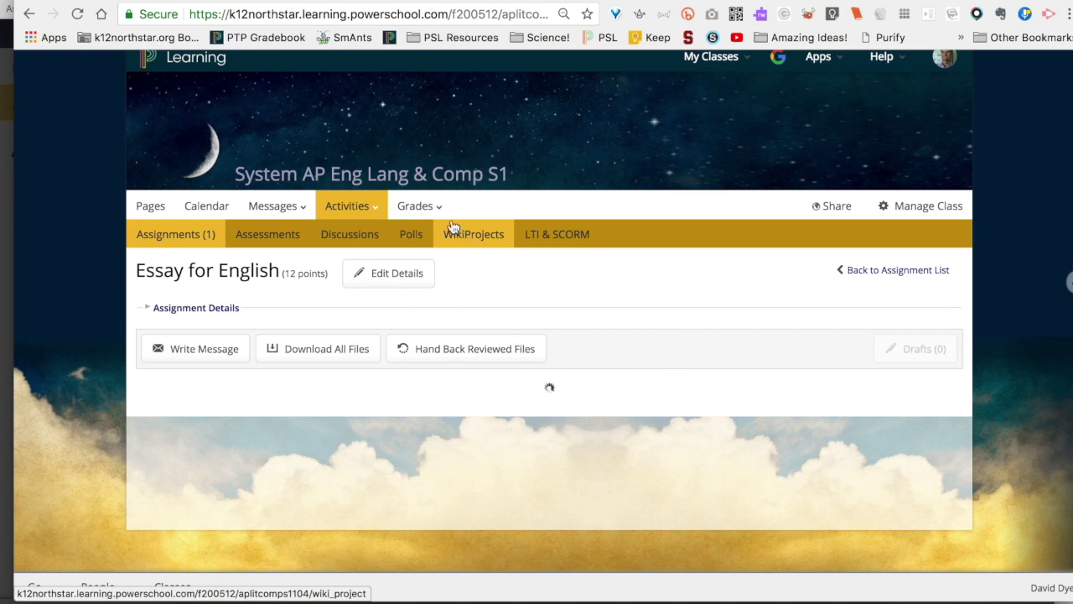
scroll(442, 210, "down", 1)
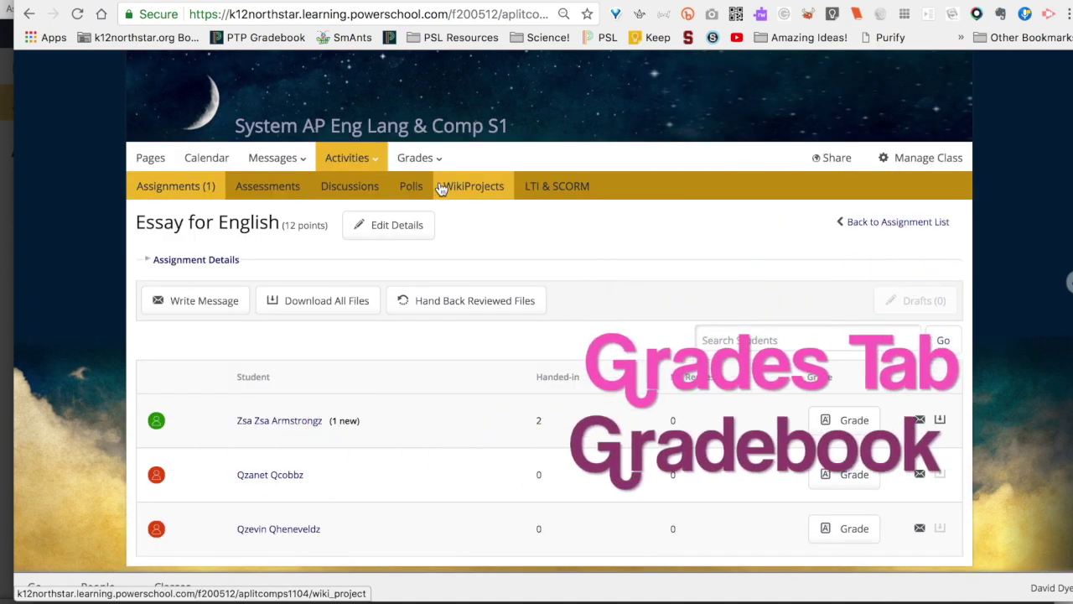
left_click(439, 164)
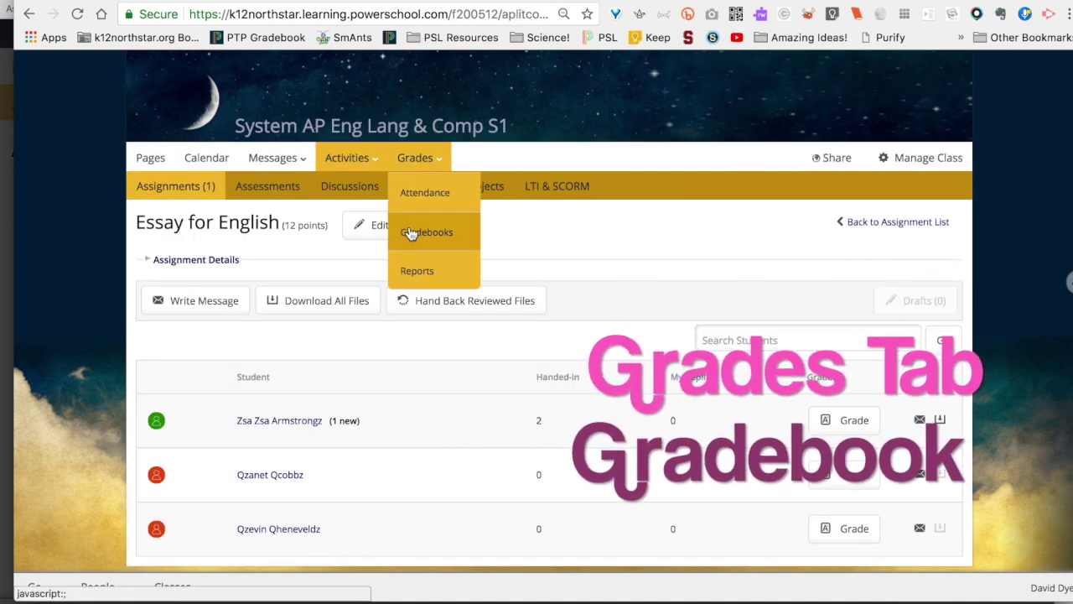
left_click(427, 234)
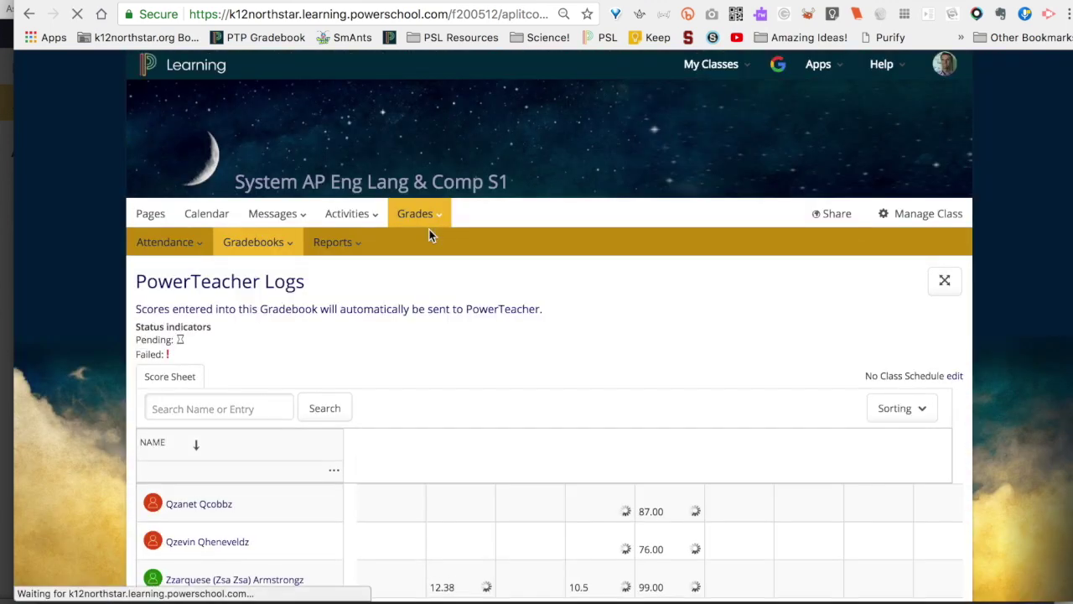
scroll(577, 418, "down", 3)
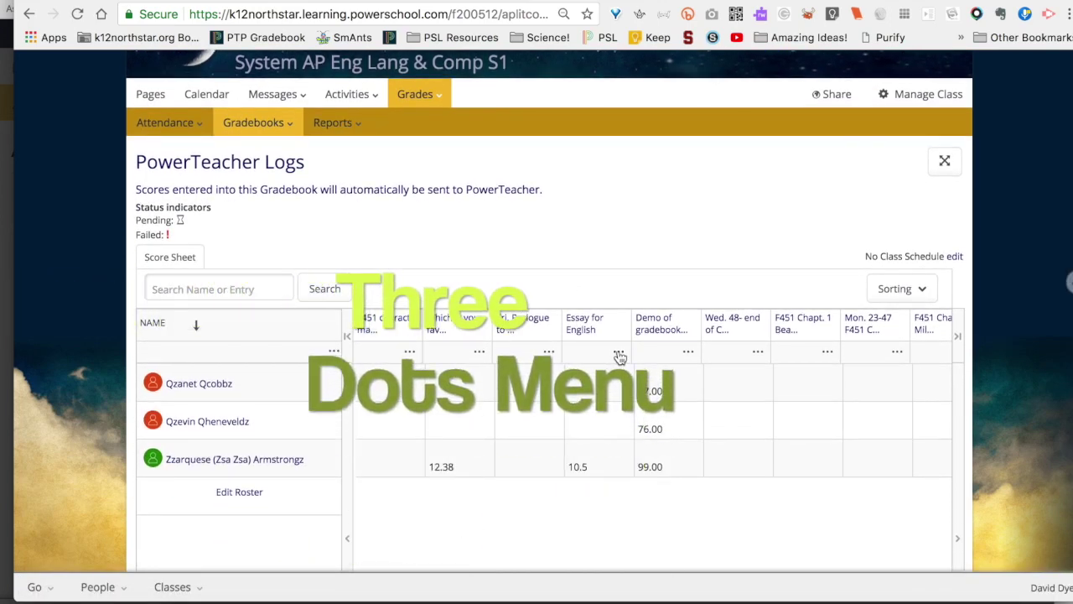
left_click(618, 353)
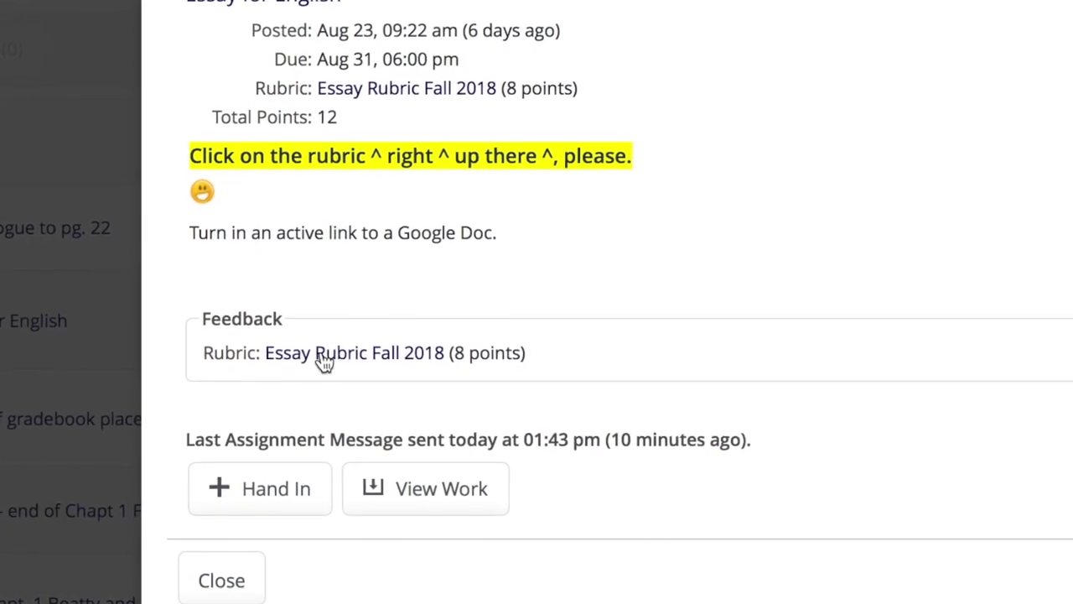
- Open the scored Essay Rubric Fall 2018 from Feedback and highlight the Organization level 1 description
left_click(310, 369)
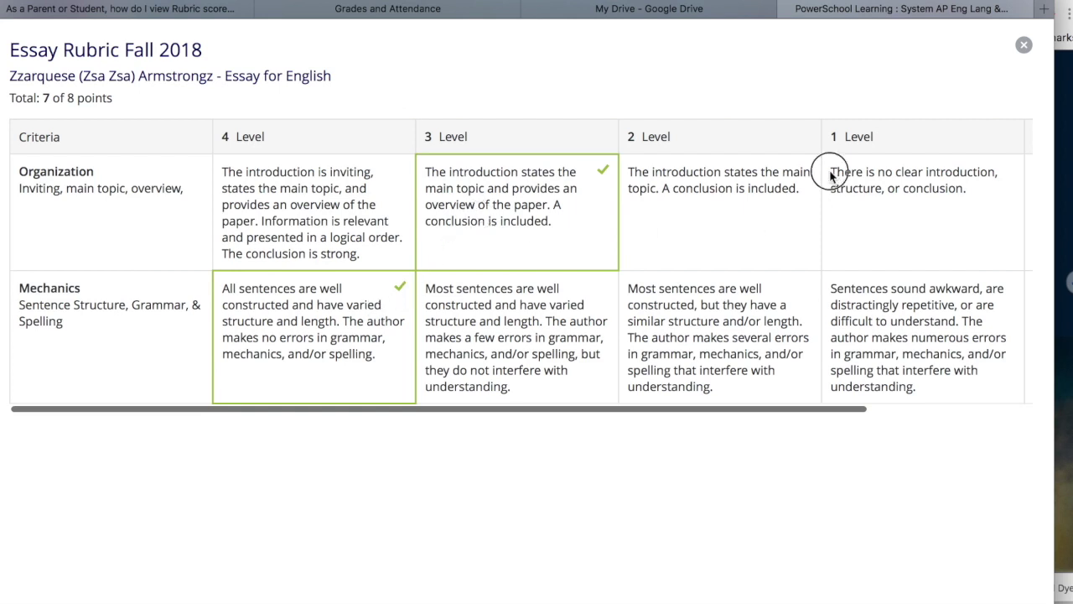
left_click_drag(830, 173, 919, 199)
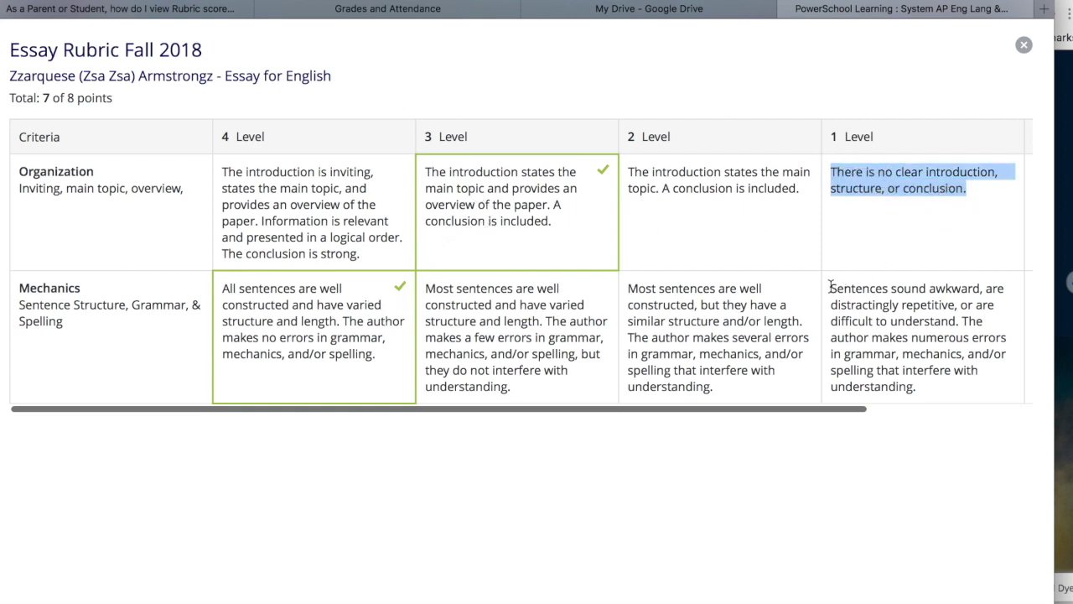